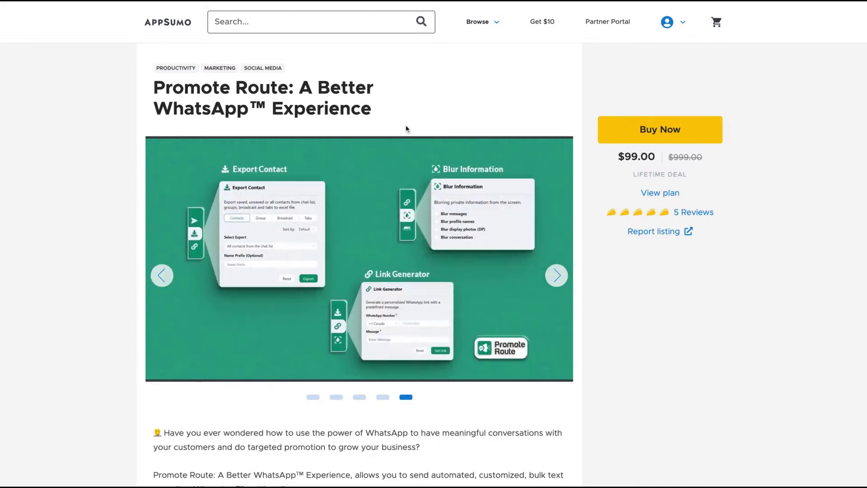
# Step: Scroll the AppSumo deal page past Plans and Features and the plan card to Reviews & Questions
pyautogui.scroll(-1, 409, 207)
pyautogui.scroll(1, 410, 207)
pyautogui.scroll(-12, 434, 244)
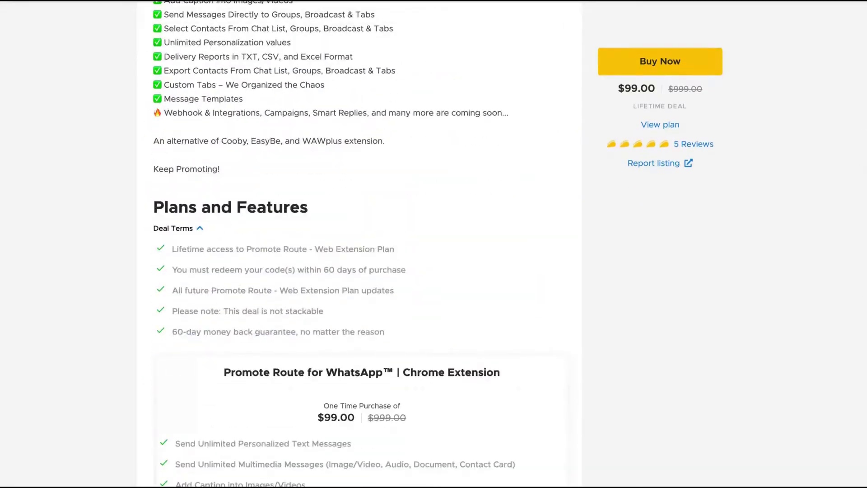
pyautogui.scroll(5, 433, 244)
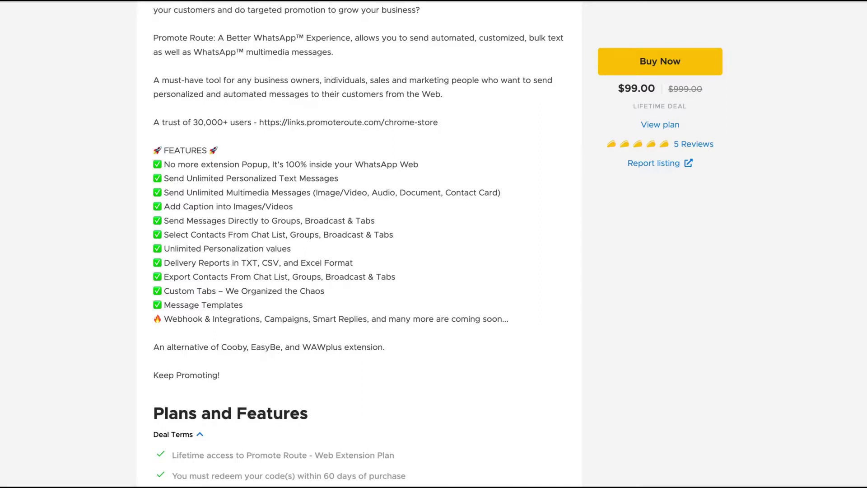
pyautogui.scroll(-5, 434, 244)
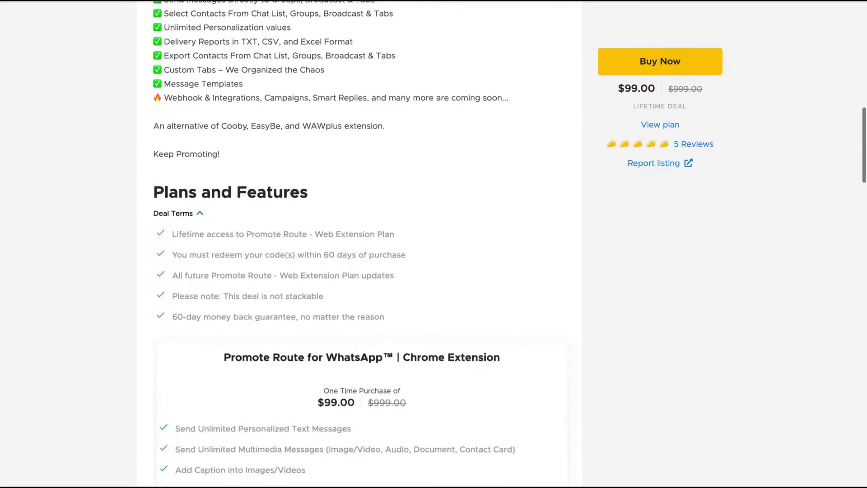
pyautogui.scroll(-5, 433, 244)
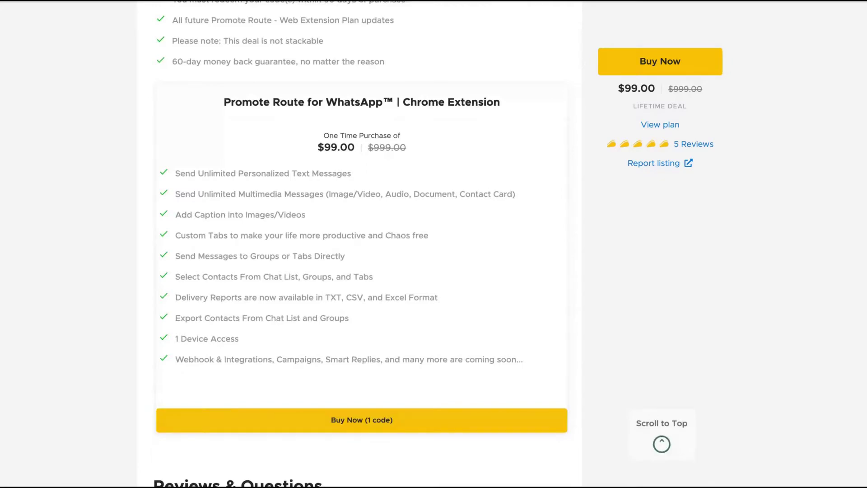
pyautogui.scroll(-5, 433, 244)
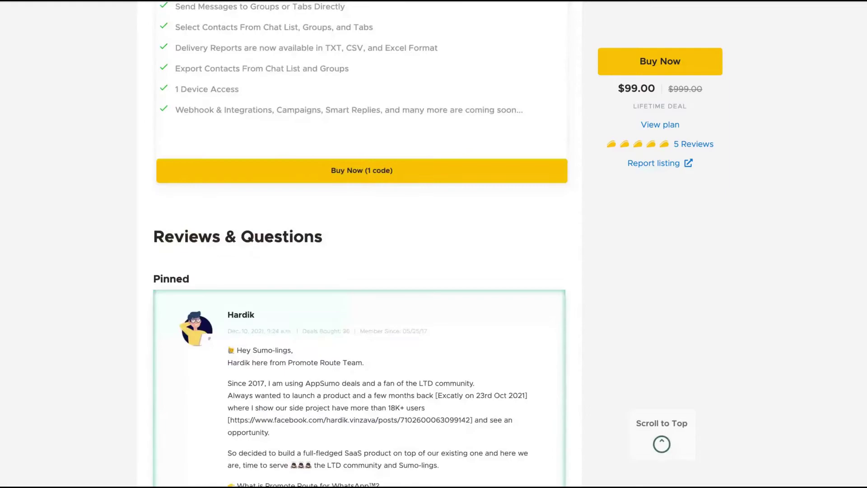
pyautogui.scroll(-7, 433, 244)
# Step: Return to the top of the product page with Home
pyautogui.press('Home')
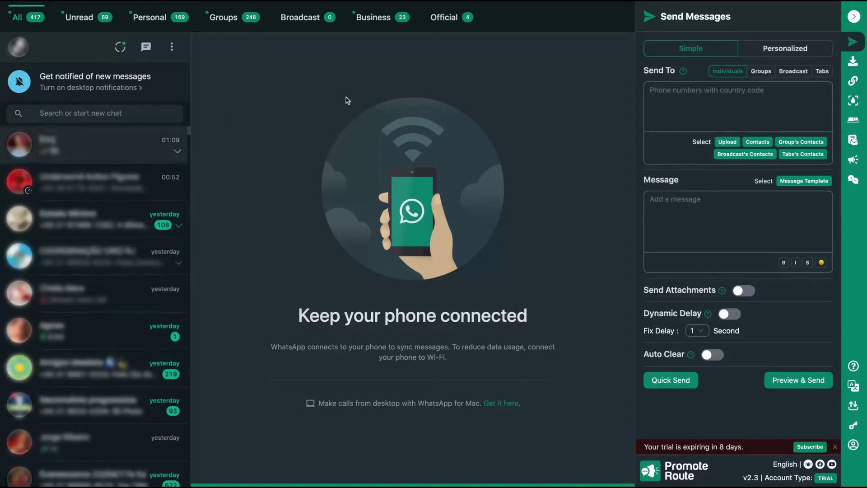
# Step: In Blur Information, toggle Blur messages and Blur profile names off and back on, then try Blur conversation
pyautogui.click(854, 102)
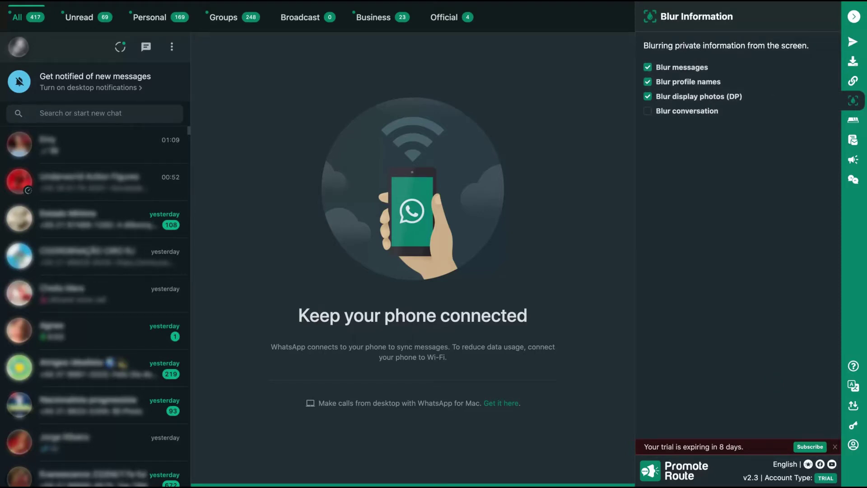
pyautogui.click(648, 67)
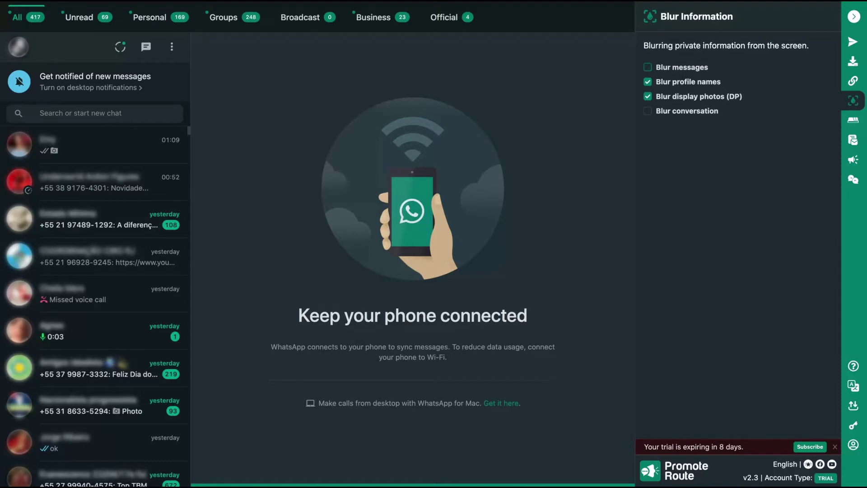
pyautogui.click(648, 67)
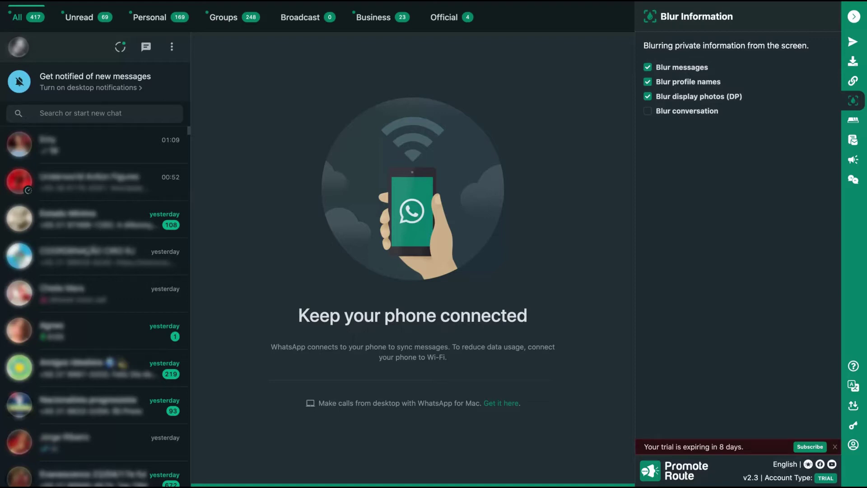
pyautogui.click(648, 82)
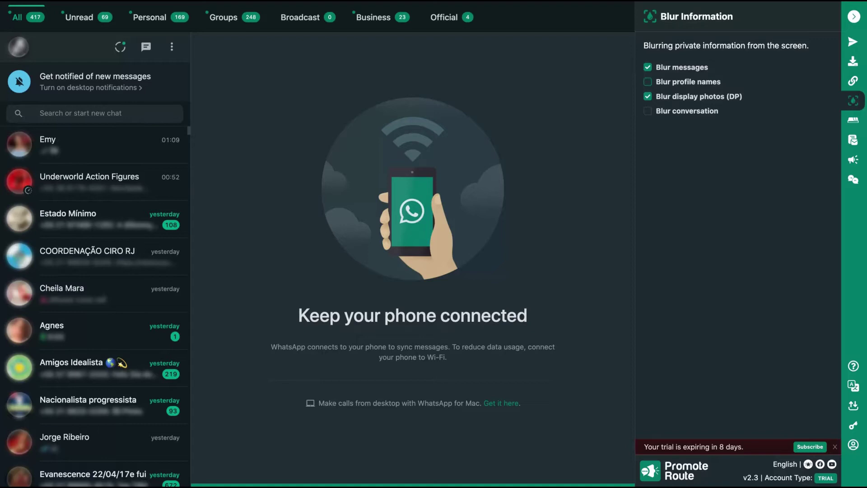
pyautogui.click(648, 82)
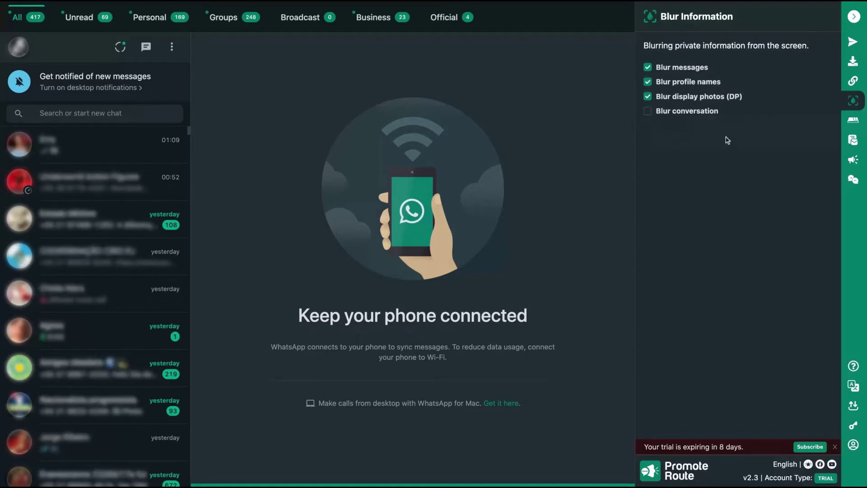
pyautogui.click(649, 111)
# Step: Open the first chat and tick Blur conversation, unticking and reticking it to compare
pyautogui.click(139, 144)
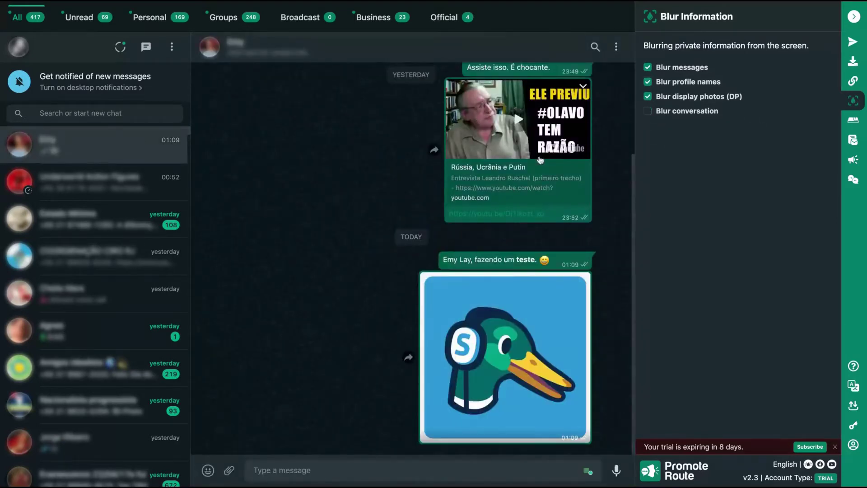
pyautogui.click(649, 111)
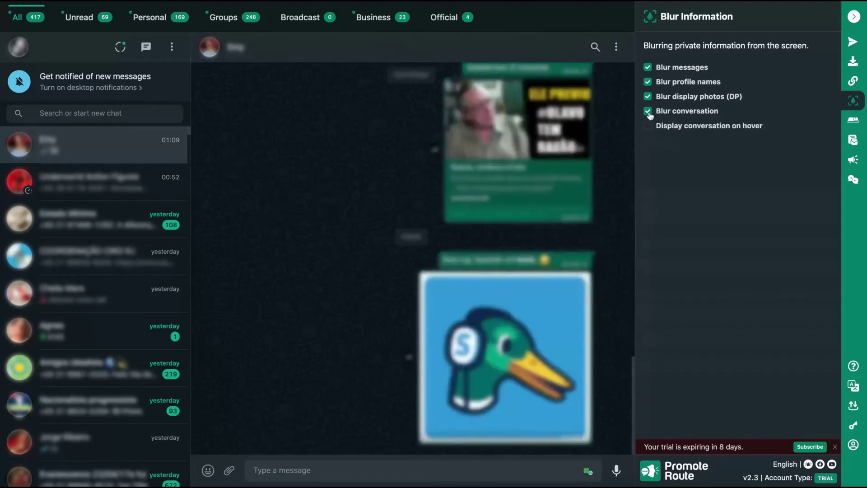
pyautogui.click(648, 111)
pyautogui.click(648, 111)
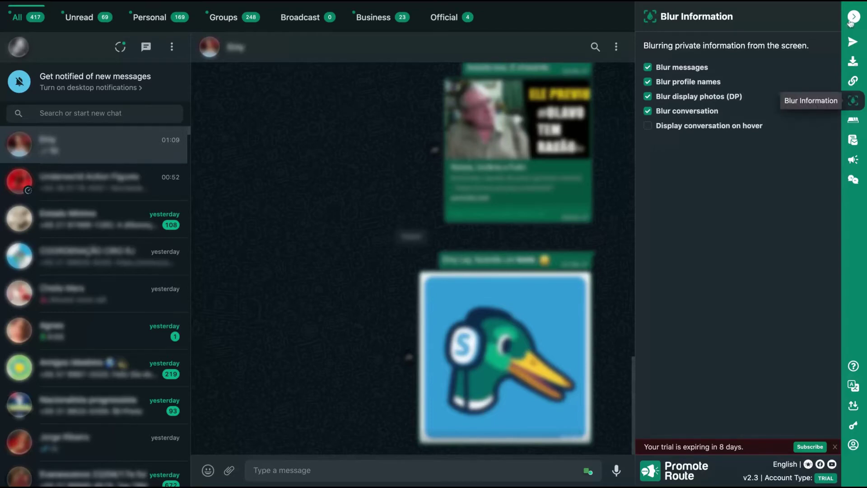
# Step: In Send Messages, load the COORDENAÇÃO CIRO RJ group's numbers as recipients, then clear them
pyautogui.click(852, 44)
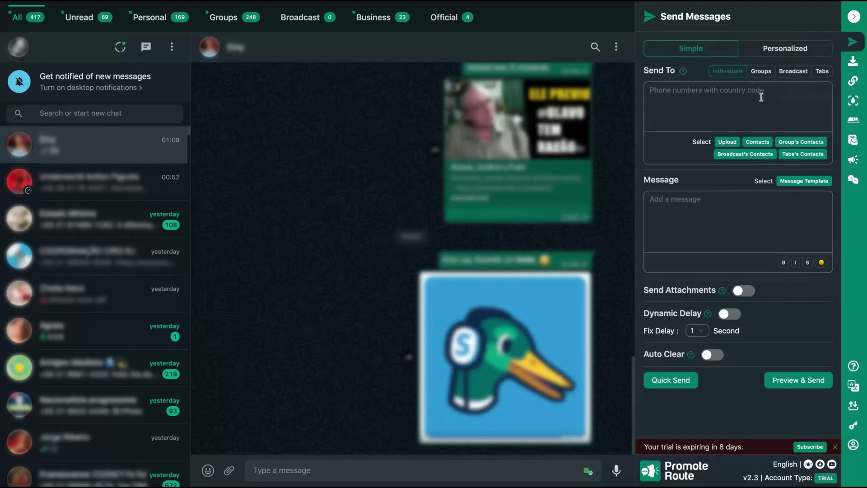
pyautogui.click(793, 143)
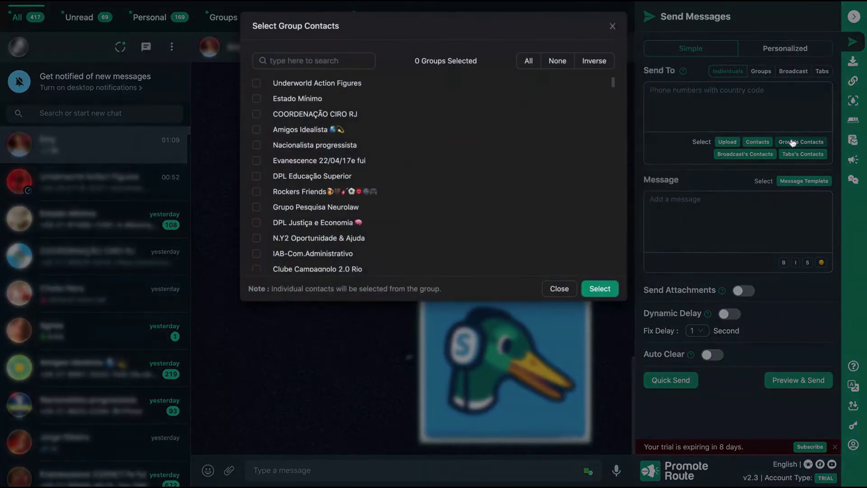
pyautogui.click(257, 115)
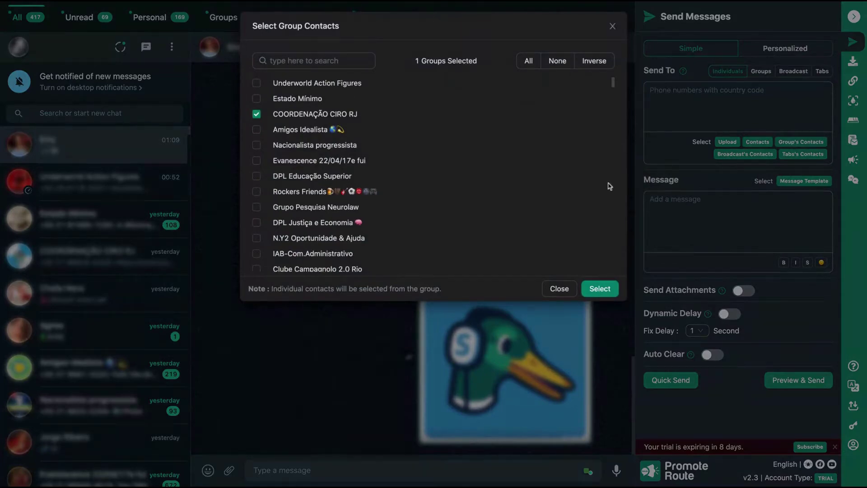
pyautogui.click(601, 290)
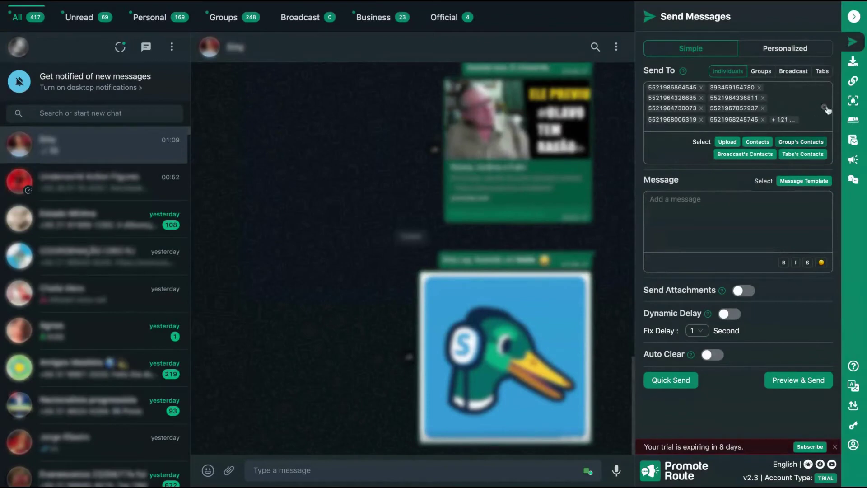
pyautogui.click(825, 107)
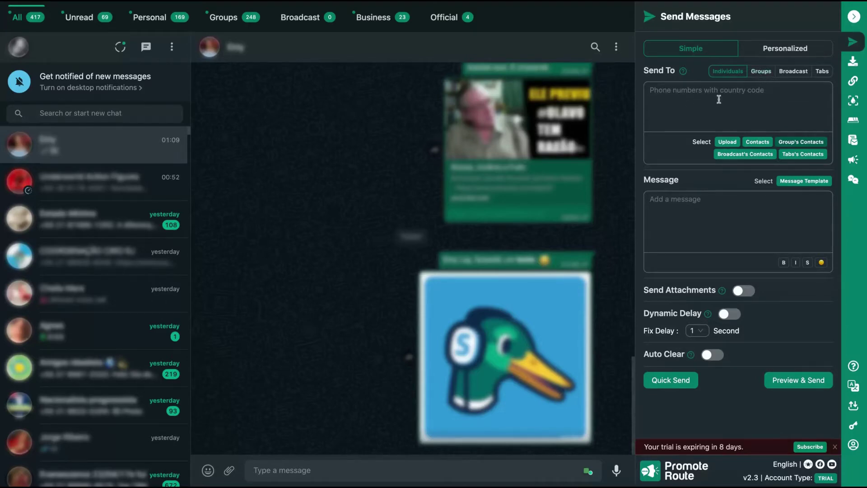
# Step: Switch Send To to groups and scroll through the list of available groups
pyautogui.click(753, 73)
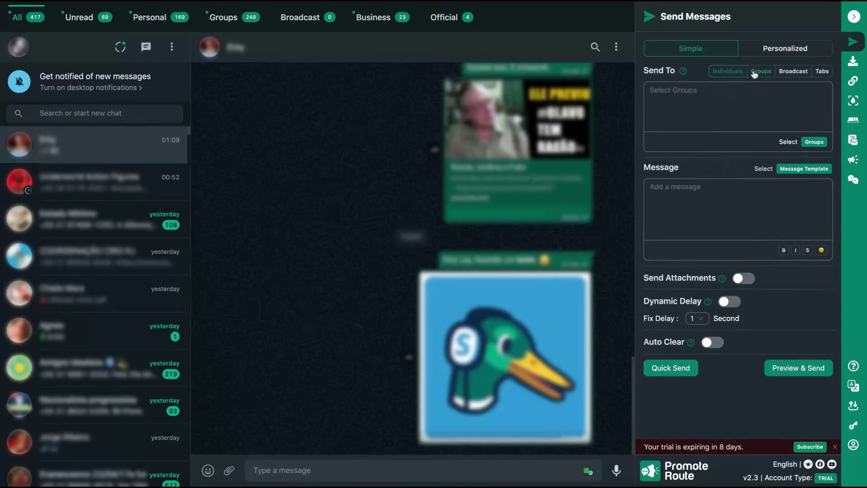
pyautogui.click(674, 105)
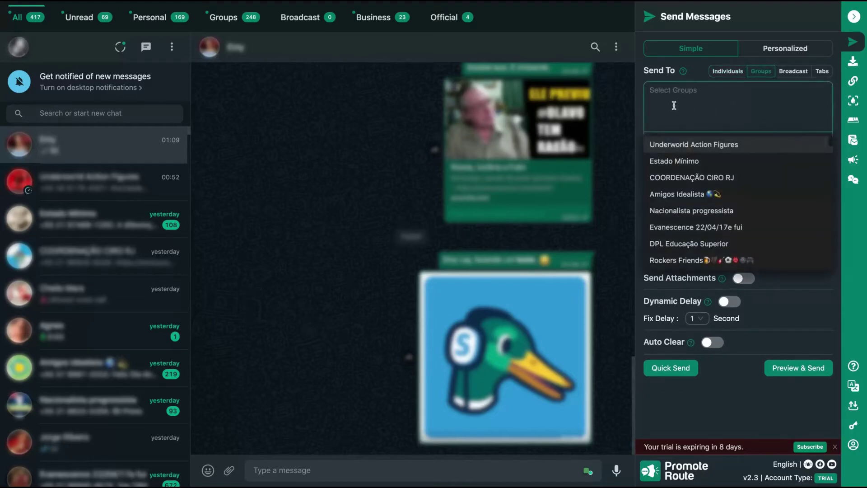
pyautogui.scroll(-6, 675, 201)
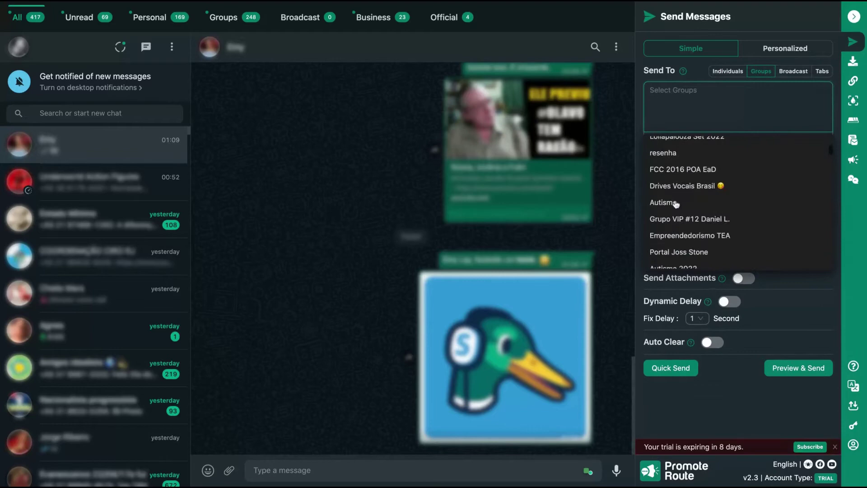
pyautogui.scroll(-5, 676, 204)
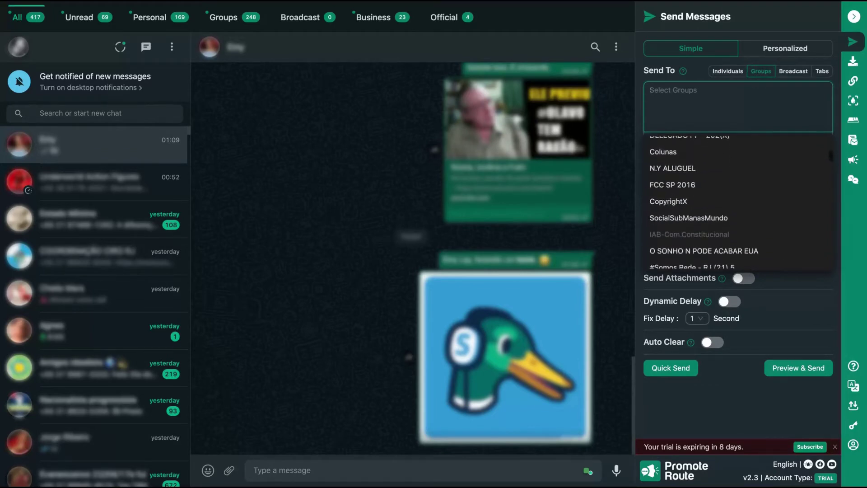
pyautogui.scroll(-5, 676, 203)
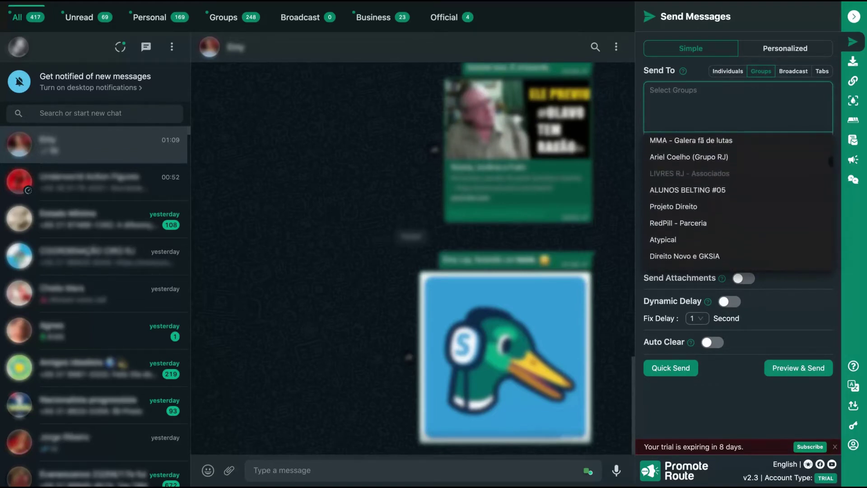
pyautogui.scroll(-3, 675, 203)
pyautogui.click(705, 113)
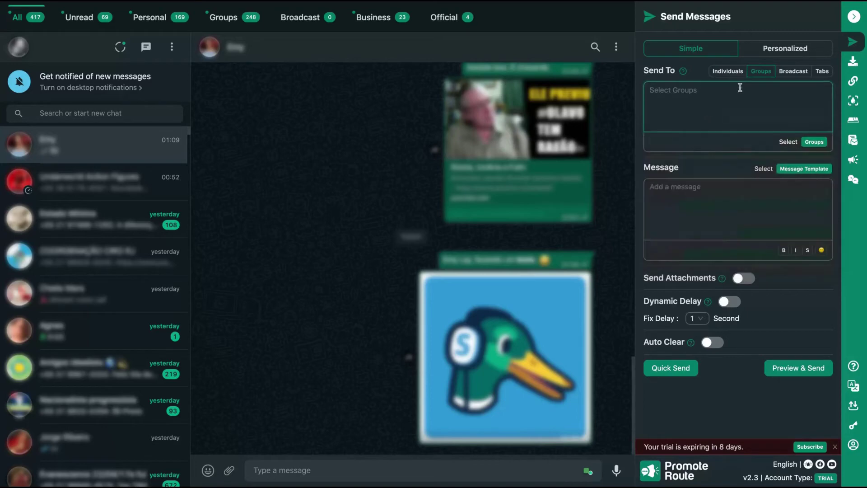
# Step: Try the Broadcast and Tabs recipient options, then set recipients back to Individuals
pyautogui.click(793, 72)
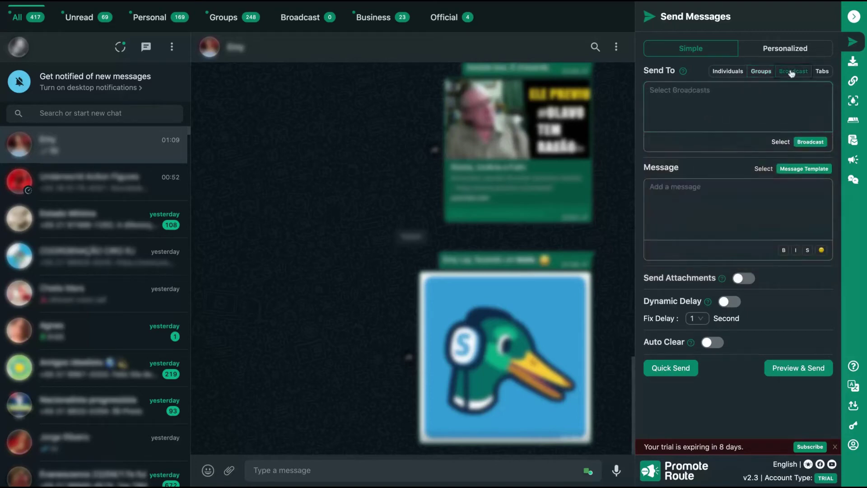
pyautogui.click(820, 71)
pyautogui.click(818, 142)
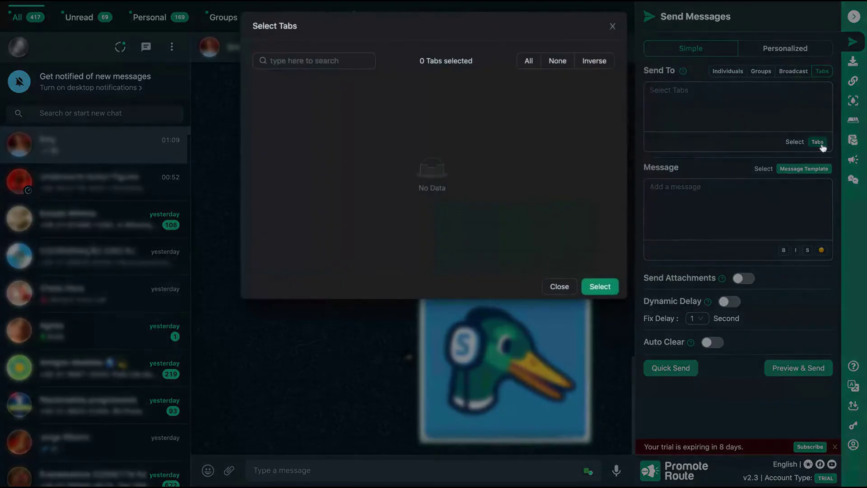
pyautogui.click(612, 26)
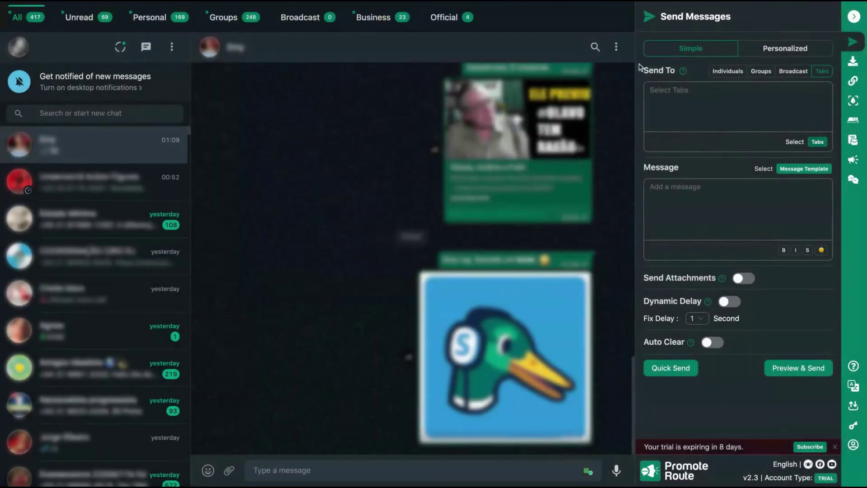
pyautogui.click(728, 72)
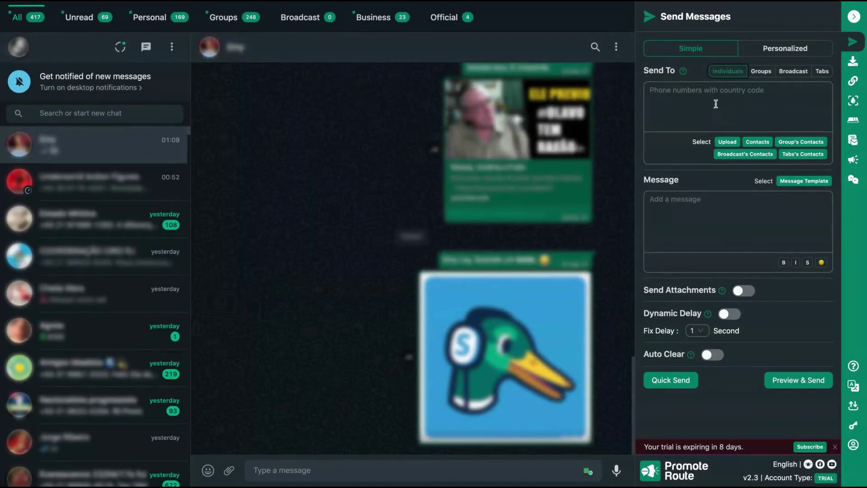
# Step: Switch to Personalized mode for contactname/whatsappname placeholders and focus the phone numbers box
pyautogui.click(763, 52)
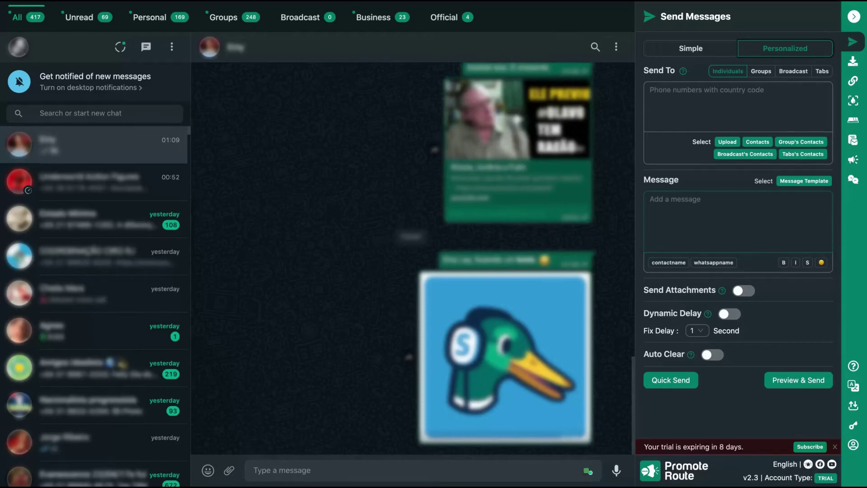
pyautogui.click(678, 129)
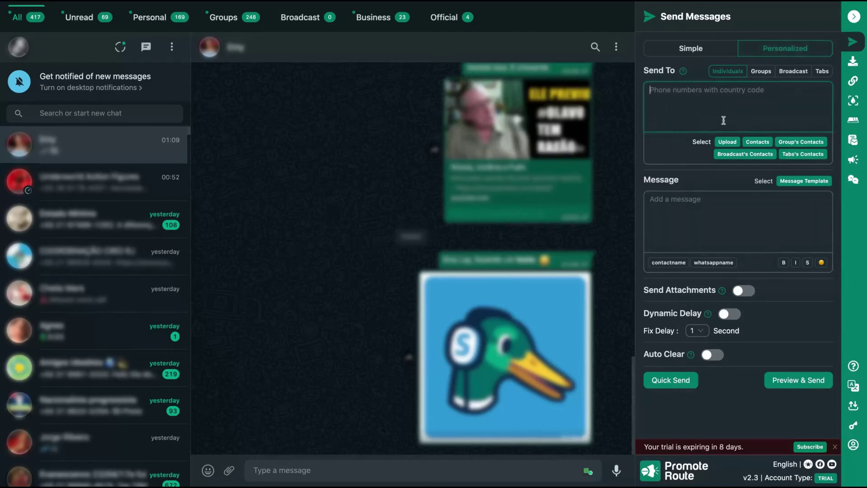
pyautogui.click(728, 142)
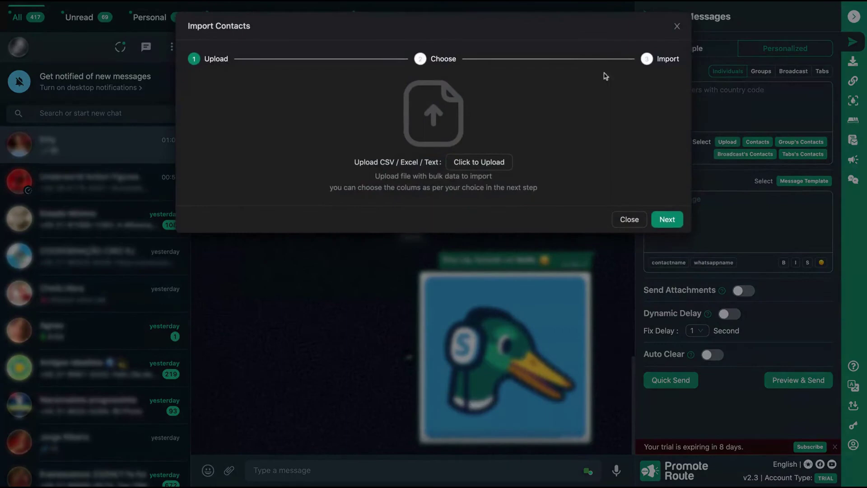
pyautogui.click(677, 26)
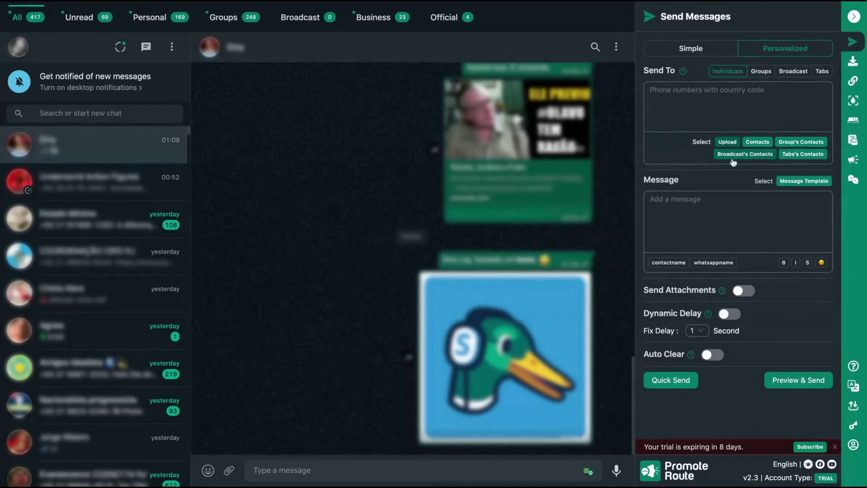
pyautogui.click(680, 97)
pyautogui.click(705, 211)
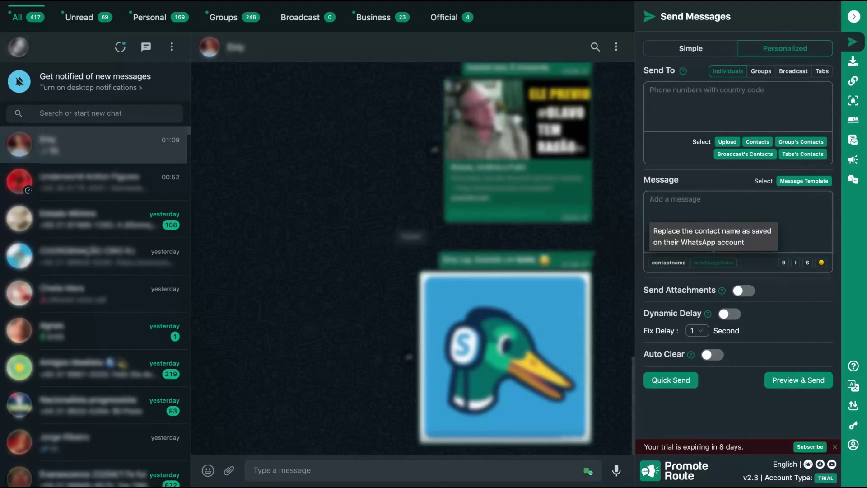
pyautogui.click(713, 263)
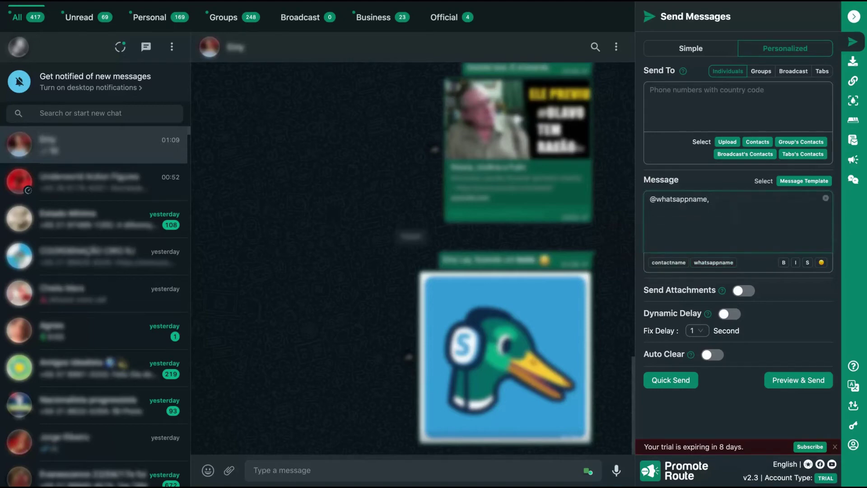
pyautogui.write(', hello, nice to see you. Here is a test message.')
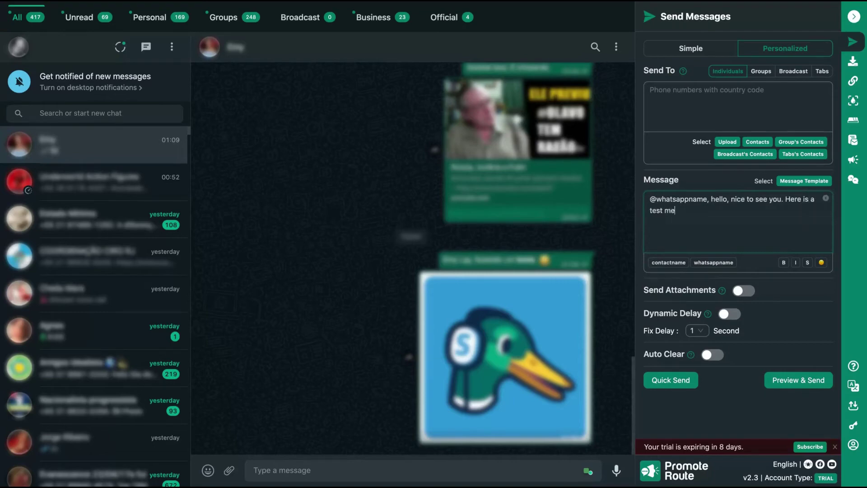
pyautogui.click(695, 211)
pyautogui.hotkey('ctrl', 'shift', 'Left')
pyautogui.hotkey('ctrl', 'shift', 'Left')
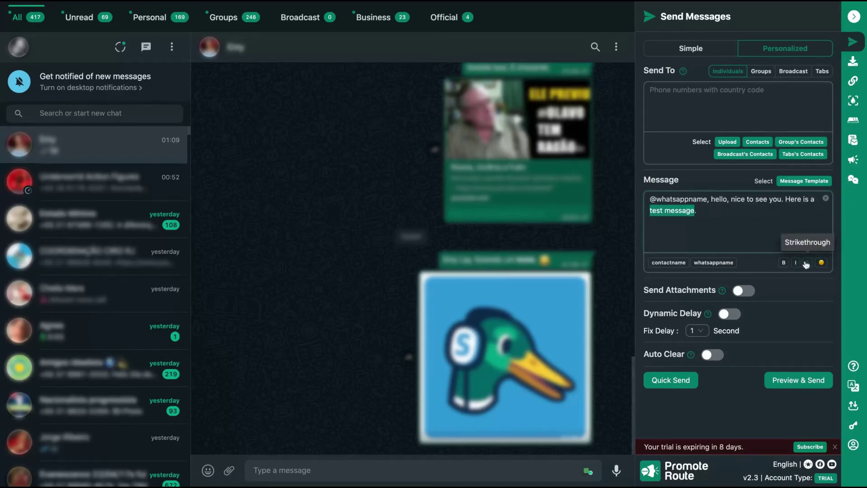
pyautogui.click(807, 263)
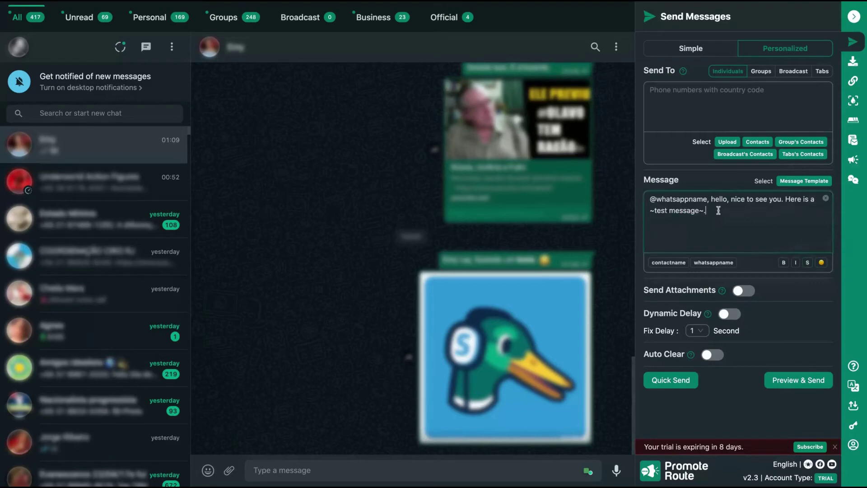
pyautogui.click(821, 263)
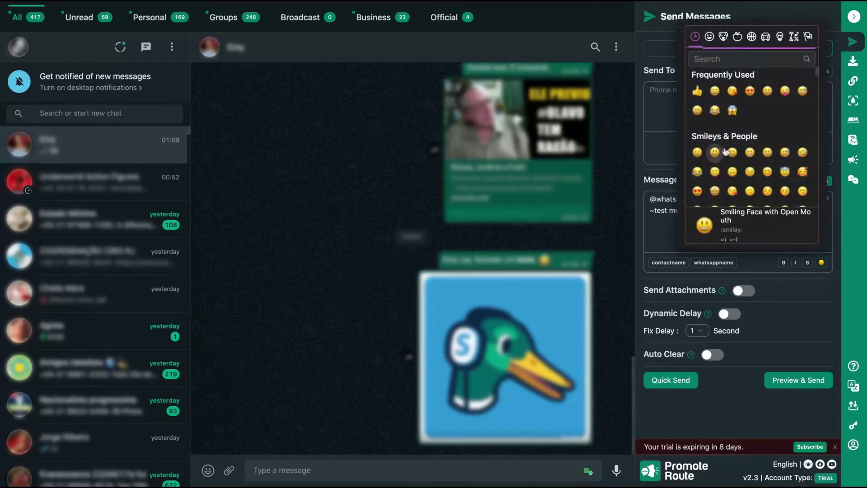
pyautogui.click(654, 214)
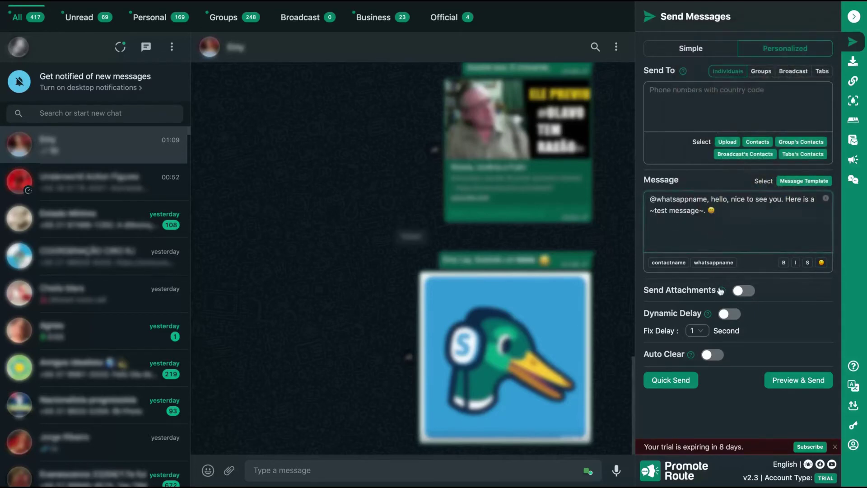
# Step: Turn on Send Attachments, look at the Contacts and Document types, and return to Image/Video
pyautogui.click(744, 293)
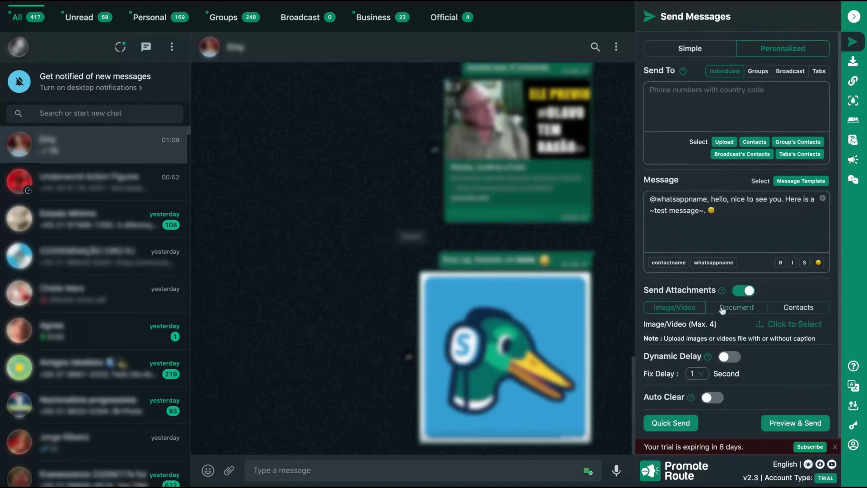
pyautogui.click(784, 309)
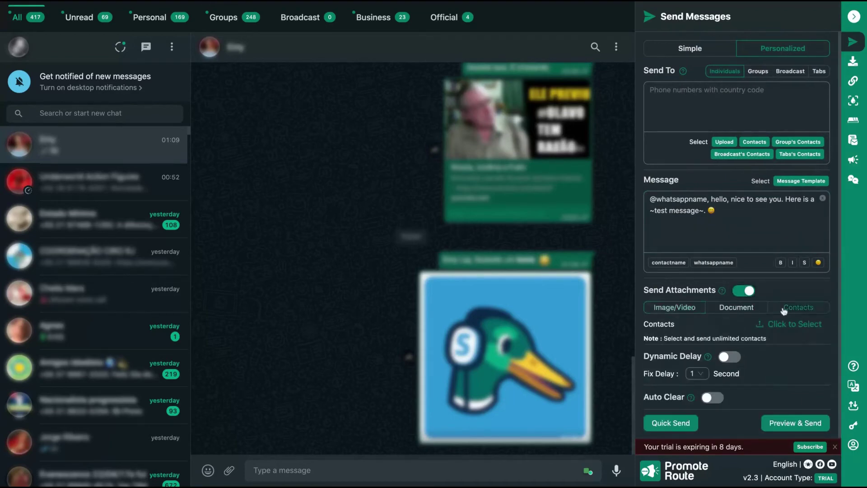
pyautogui.click(739, 310)
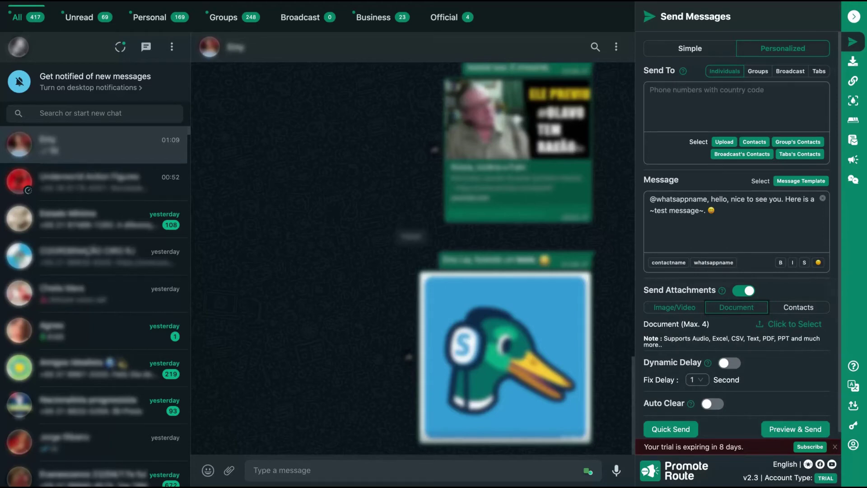
pyautogui.click(675, 307)
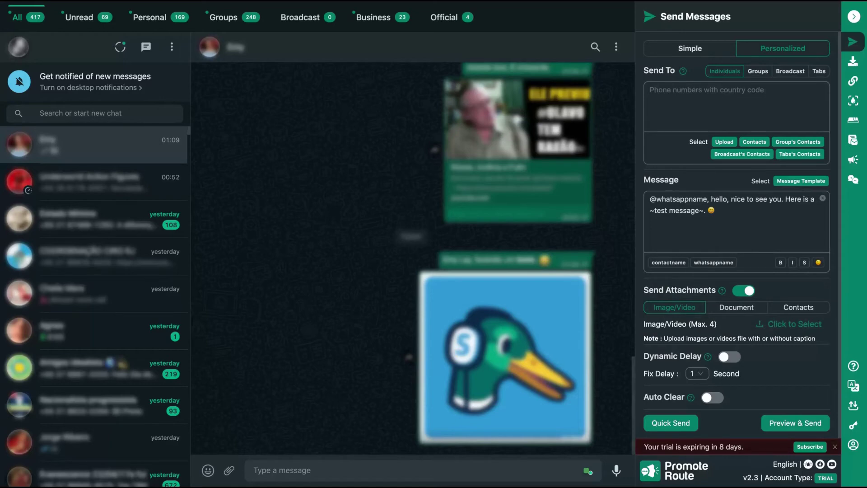
# Step: Turn on Dynamic Delay (random 1–10 s) and Auto Clear, check its help, then preview the messages
pyautogui.scroll(-1, 681, 347)
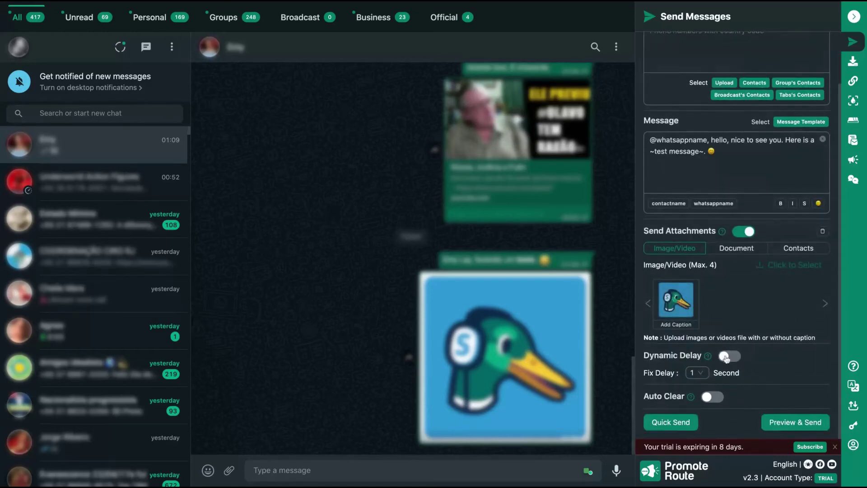
pyautogui.click(729, 356)
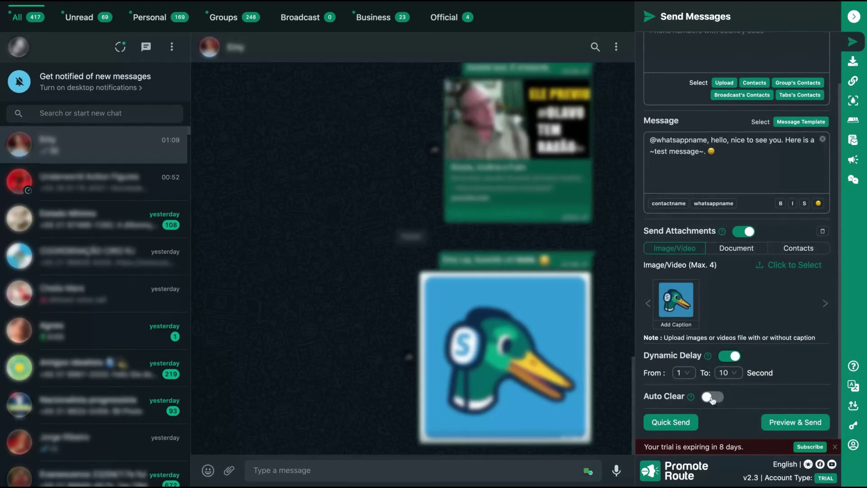
pyautogui.click(713, 400)
pyautogui.click(692, 398)
pyautogui.click(576, 99)
pyautogui.click(775, 428)
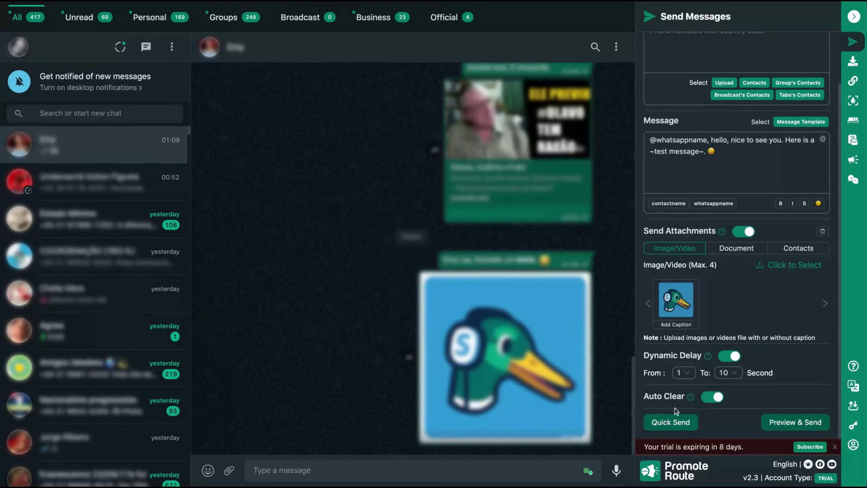
pyautogui.scroll(2, 729, 344)
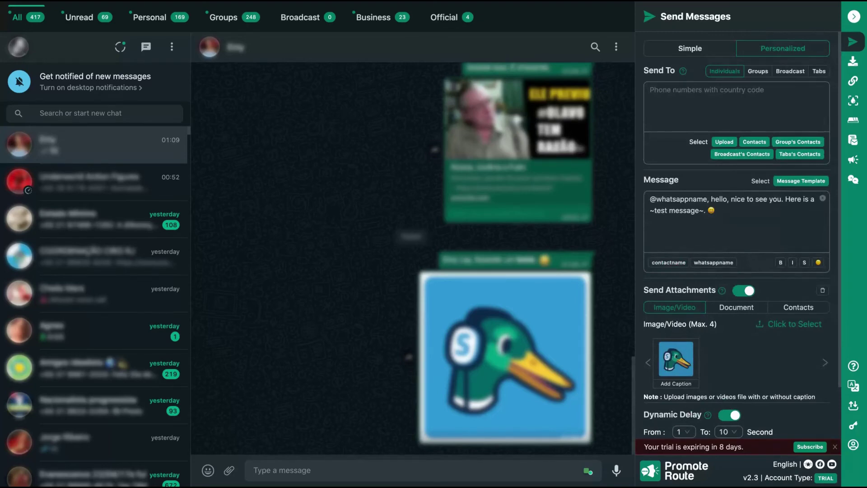
# Step: In Export Contact, choose Group export of all contacts from the Underworld Action Figures group
pyautogui.click(855, 66)
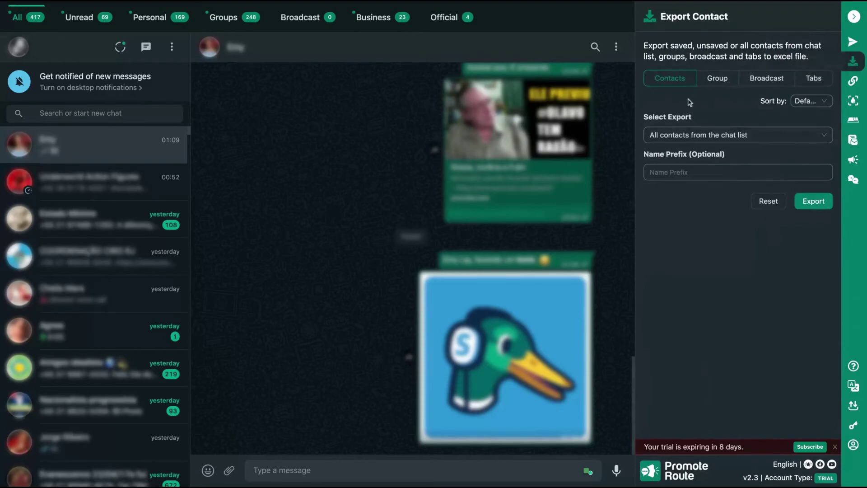
pyautogui.click(692, 134)
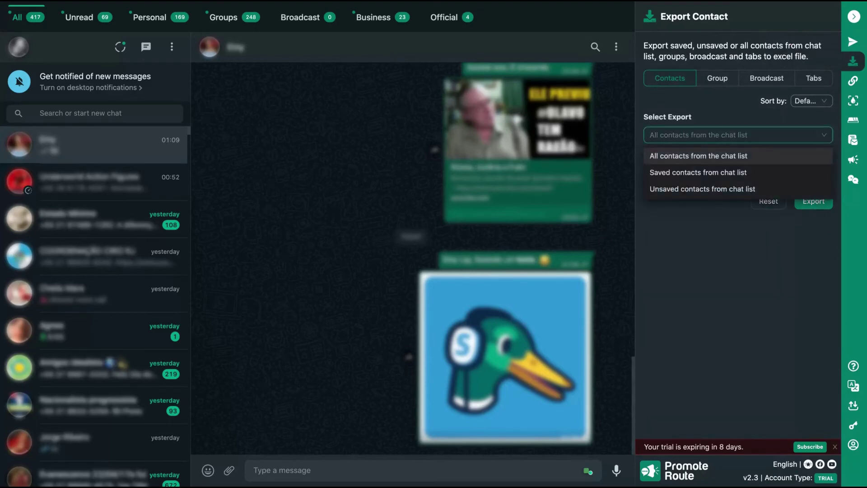
pyautogui.click(703, 114)
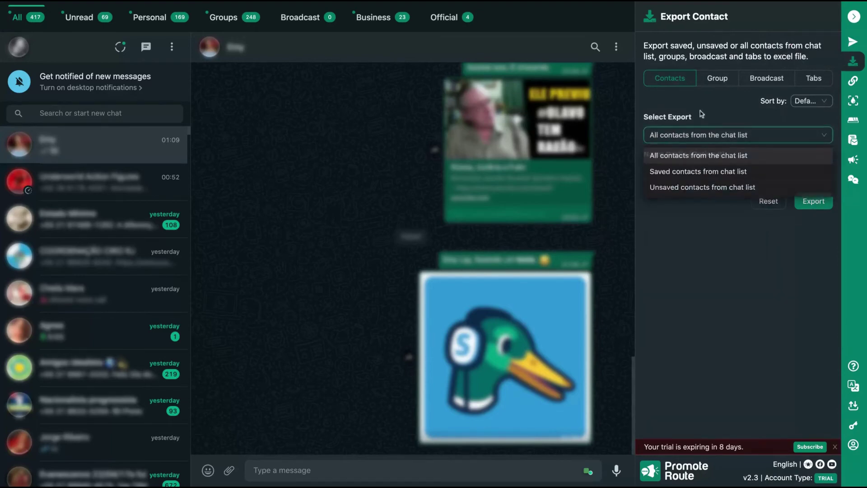
pyautogui.click(715, 77)
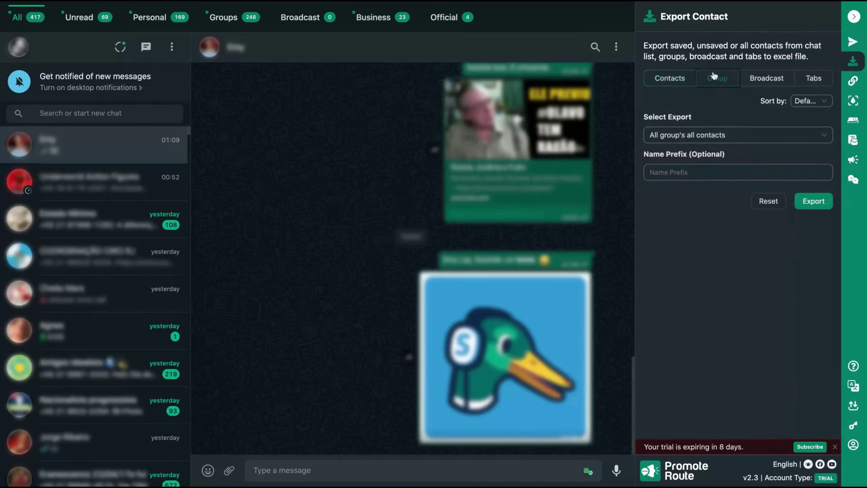
pyautogui.click(685, 139)
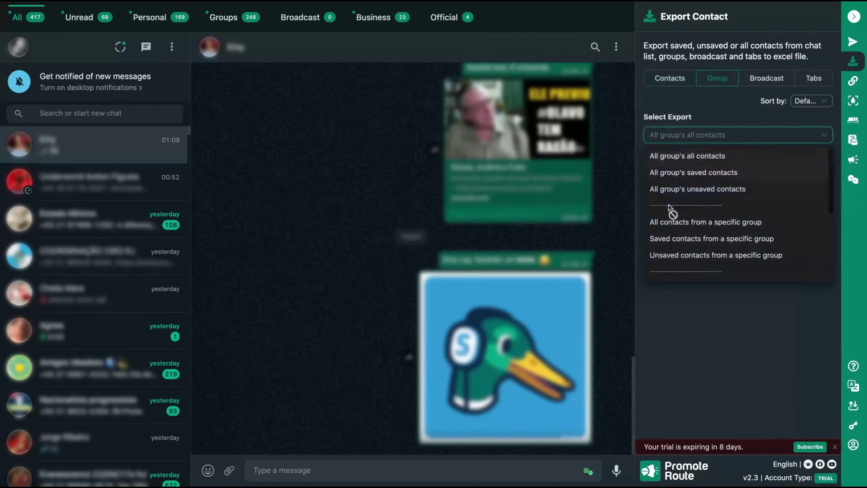
pyautogui.click(694, 137)
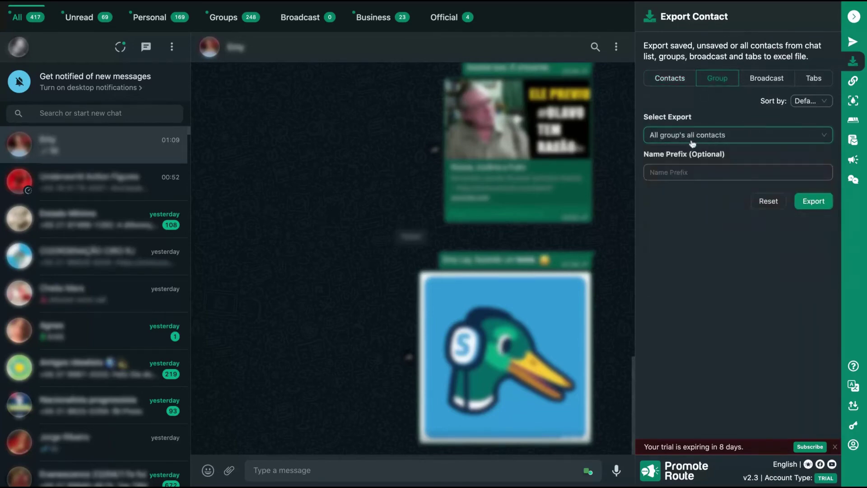
pyautogui.click(693, 142)
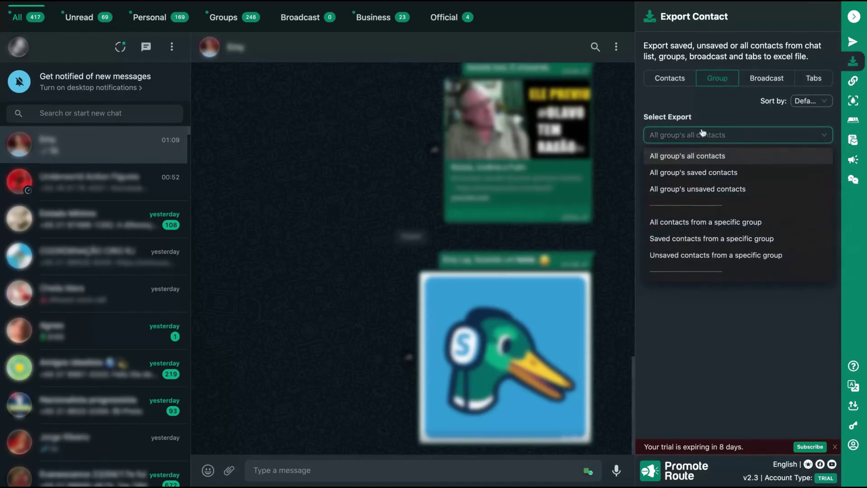
pyautogui.click(691, 159)
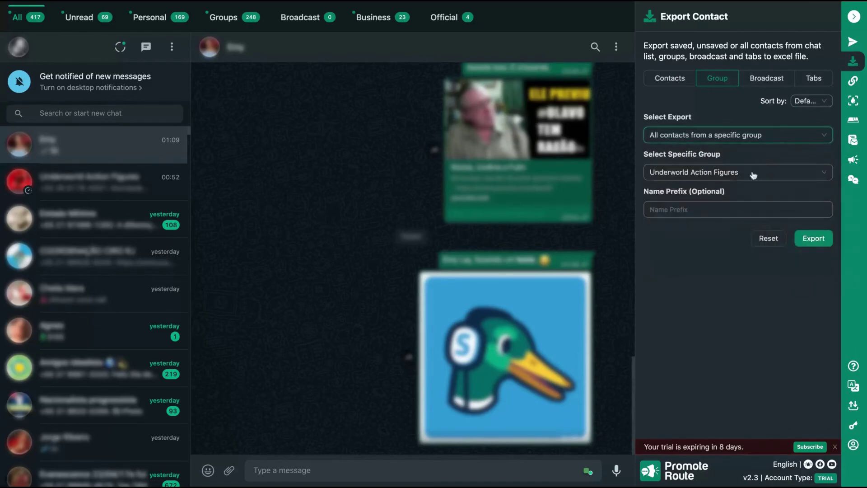
pyautogui.click(732, 176)
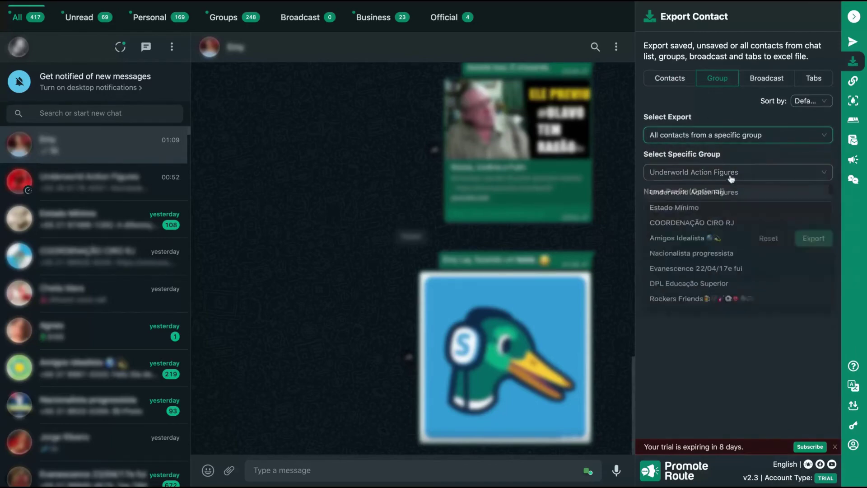
pyautogui.click(695, 194)
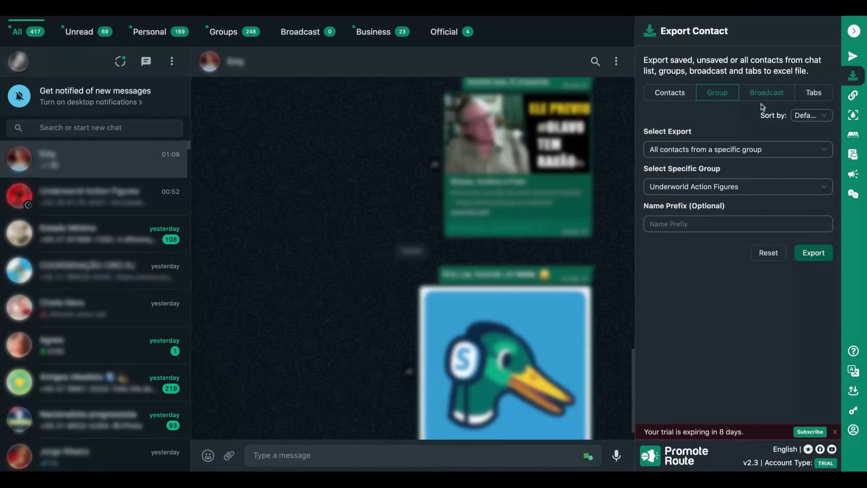
pyautogui.click(855, 93)
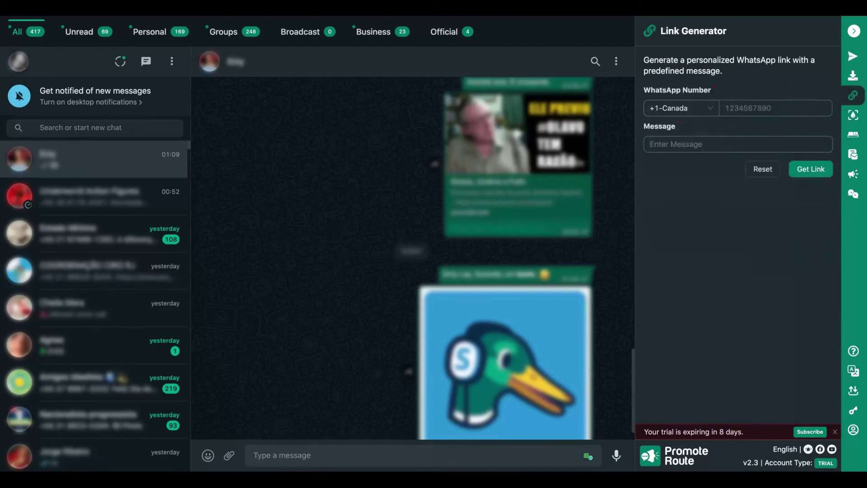
pyautogui.click(776, 108)
pyautogui.click(711, 110)
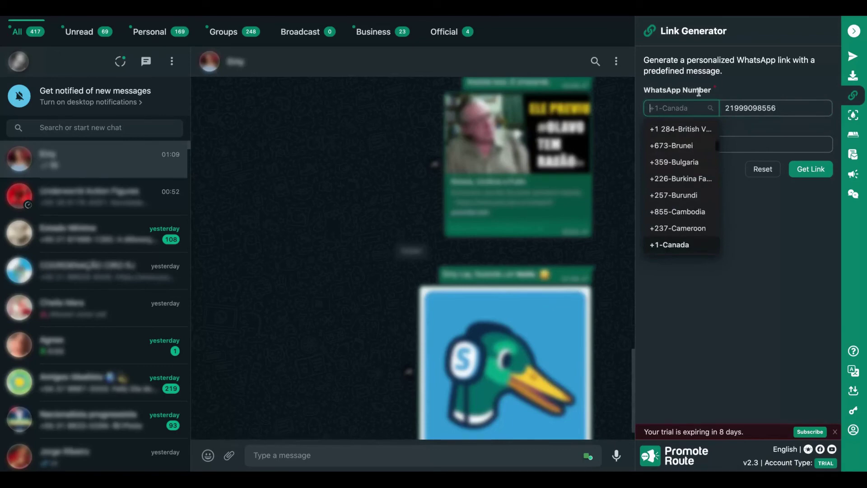
pyautogui.write('+55')
pyautogui.press('Return')
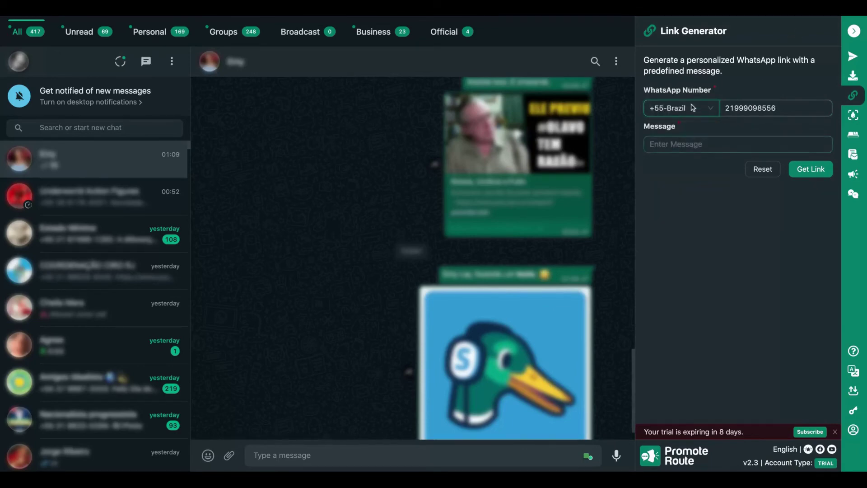
# Step: Add the message "Hi, this is my whatsapp. Let's chat!", generate the wa.me link and copy it
pyautogui.click(686, 136)
pyautogui.write('Hi')
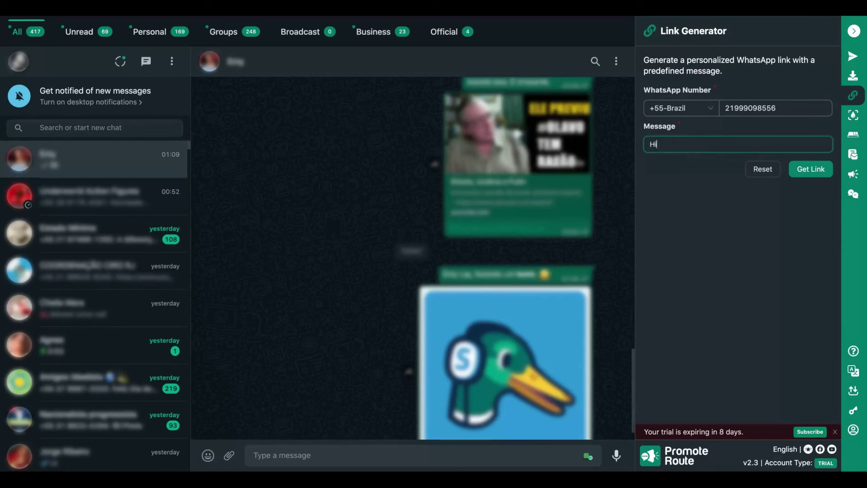
pyautogui.write(", this is my whatsapp. Let's chat")
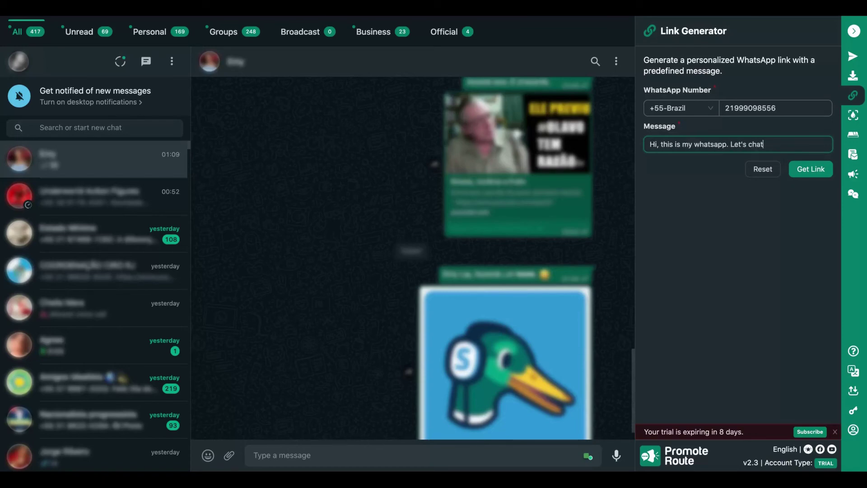
pyautogui.write('!')
pyautogui.click(816, 160)
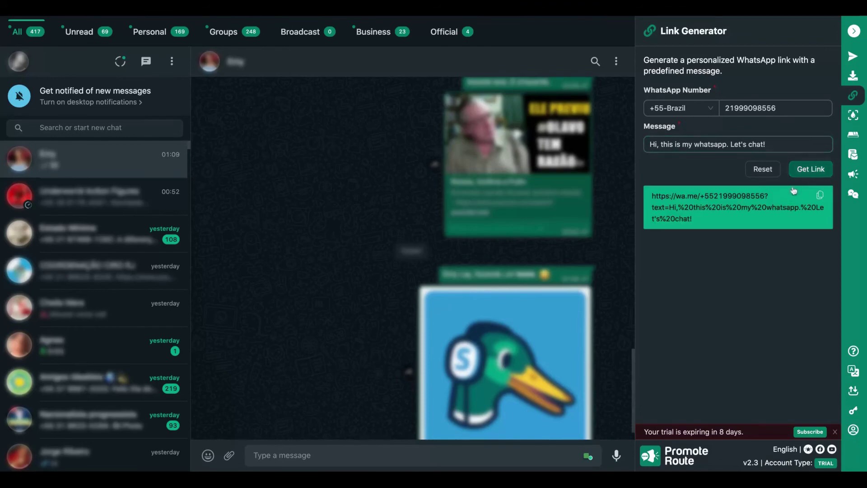
pyautogui.click(820, 195)
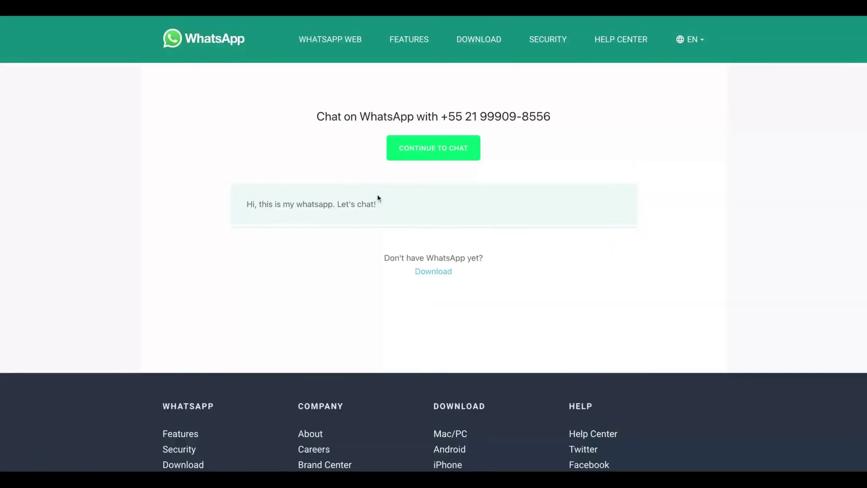
# Step: Select the full prefilled message text on the wa.me chat page
pyautogui.tripleClick(378, 197)
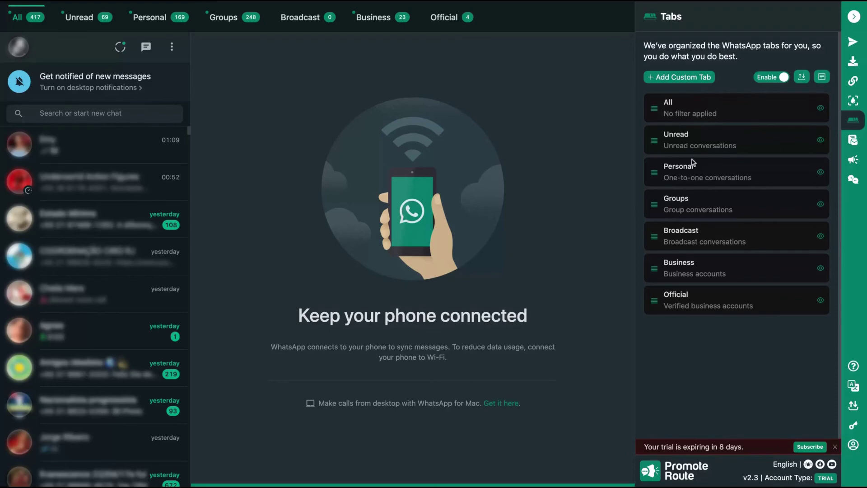
# Step: Start a new message template from the Message Template panel, then cancel it without saving
pyautogui.click(853, 140)
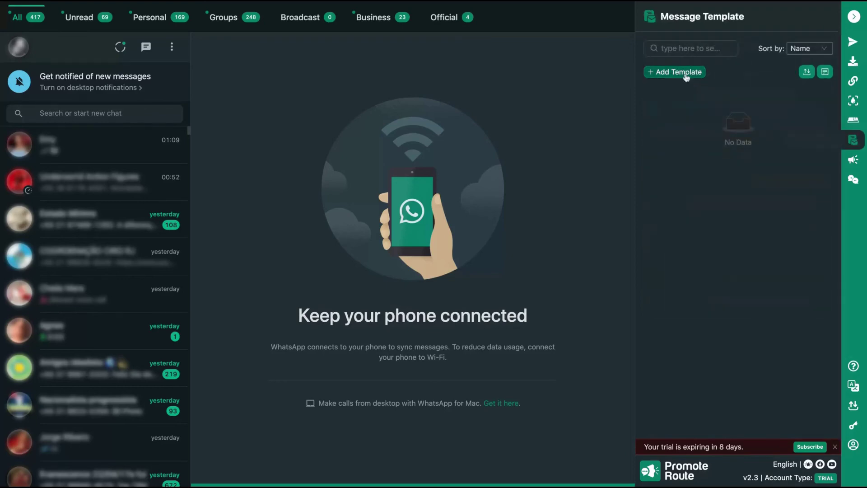
pyautogui.click(686, 73)
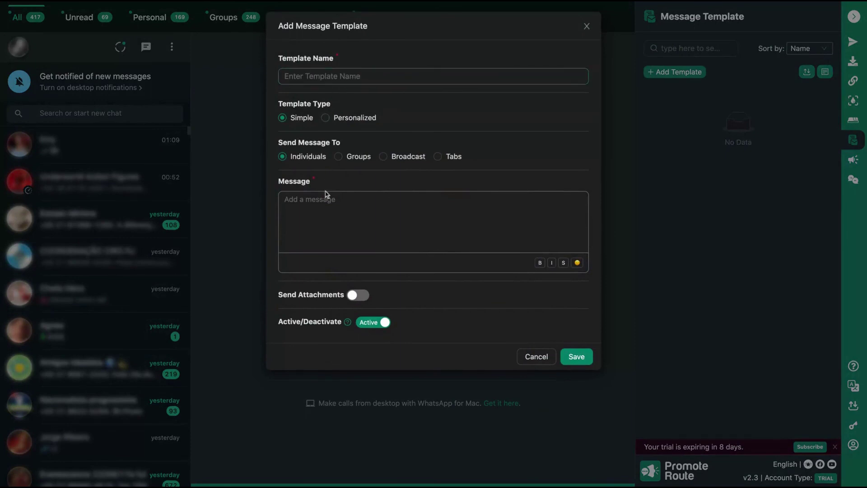
pyautogui.click(329, 247)
pyautogui.click(587, 26)
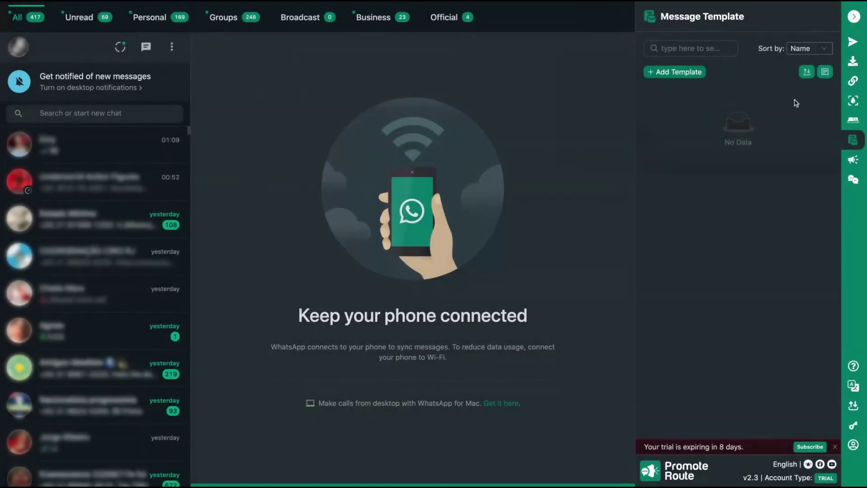
# Step: Show the Campaign panel with its Coming Soon feature list
pyautogui.click(854, 160)
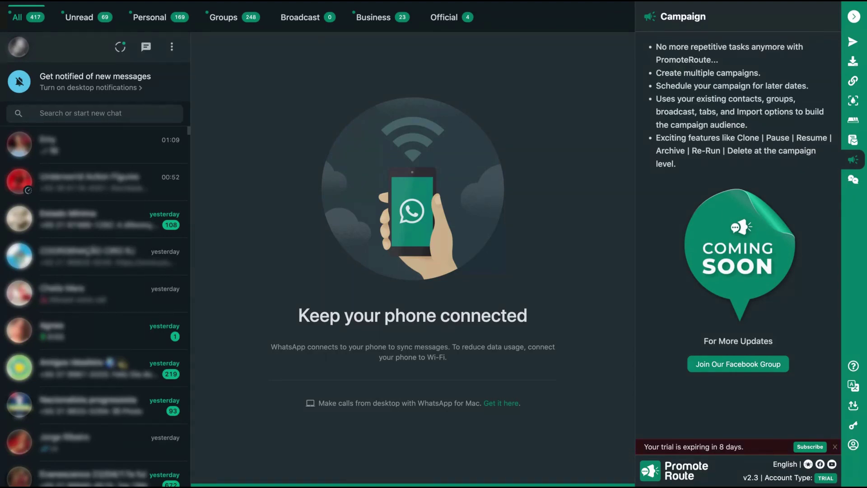
pyautogui.click(854, 180)
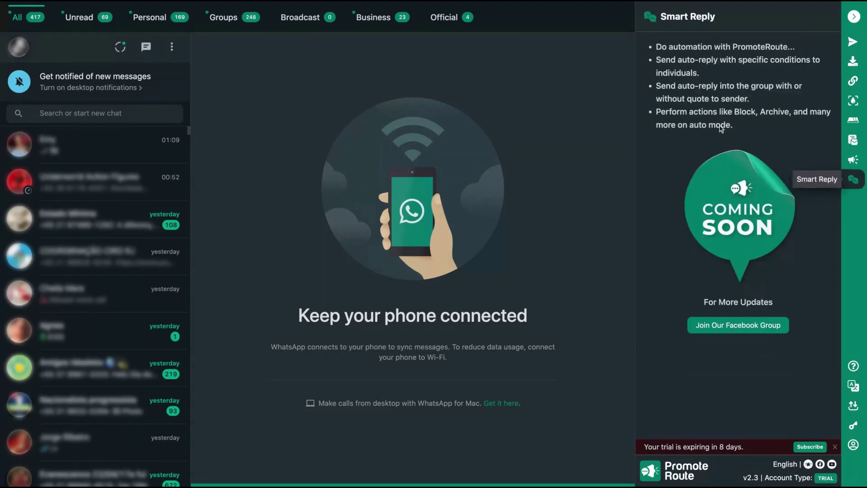